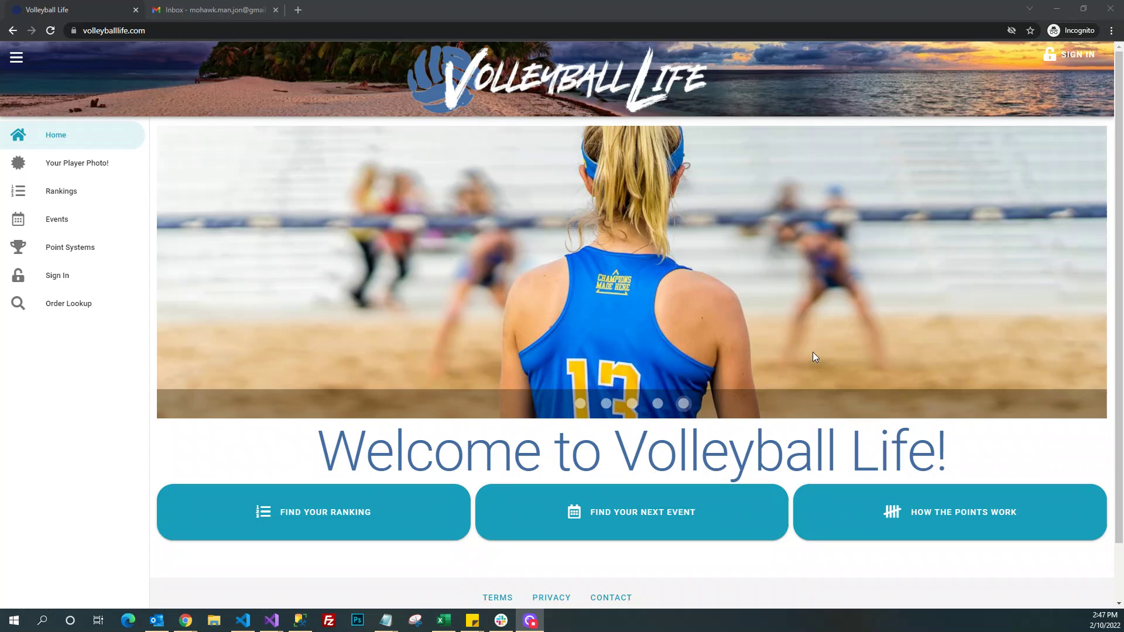
Open the Volleyball Life sign-in window and switch to the Sign Up form.
click(1072, 60)
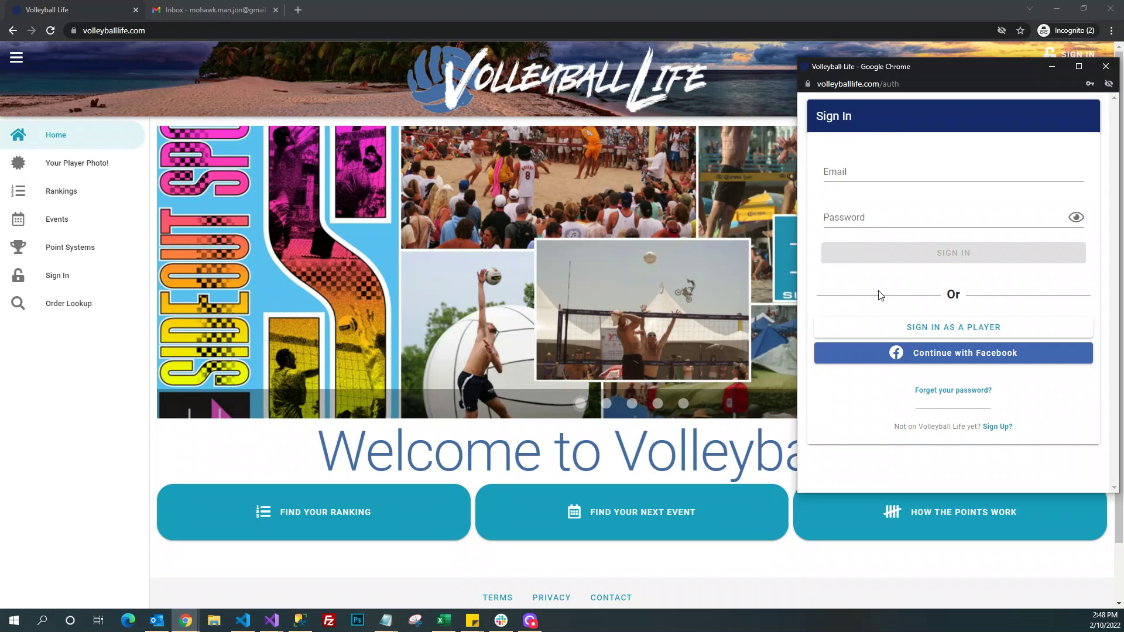
drag(921, 70, 743, 67)
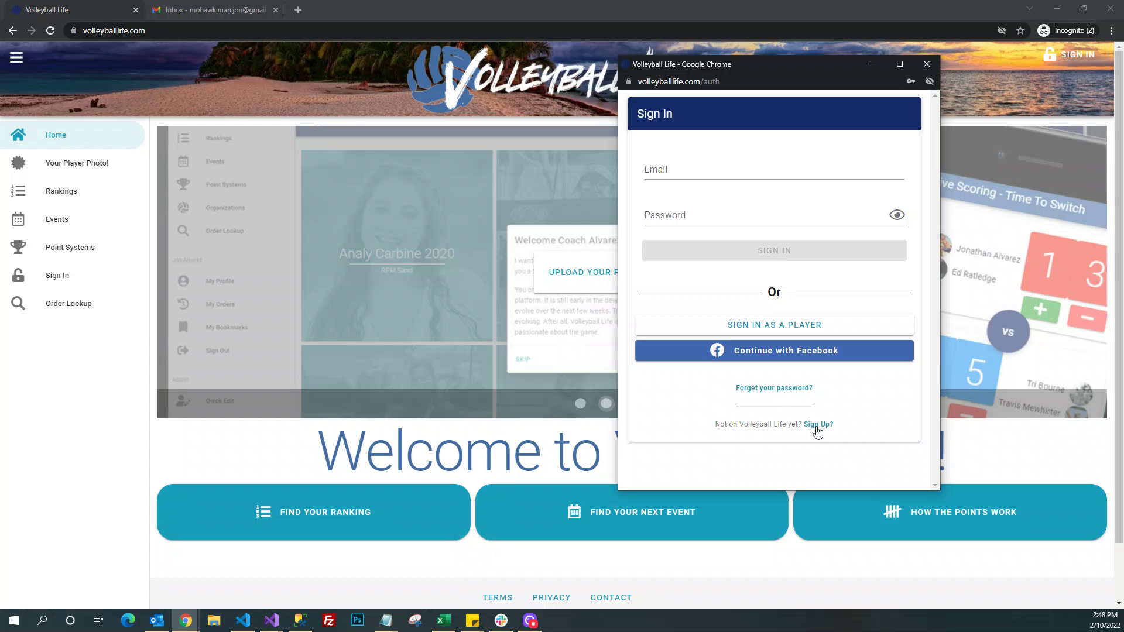
click(818, 426)
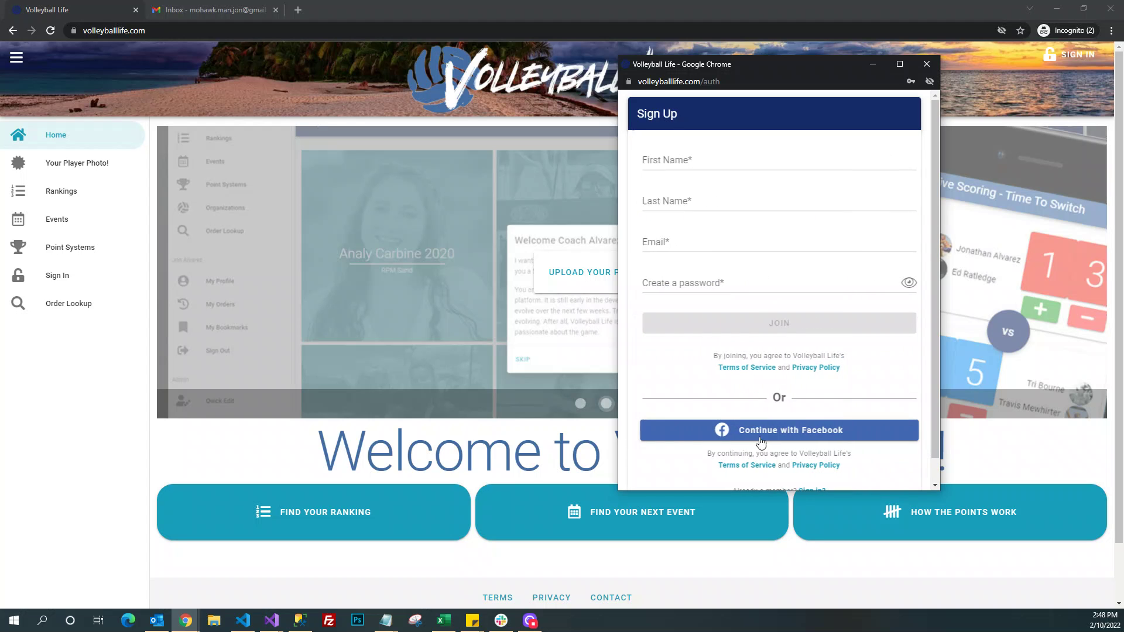
Autofill the name, correct the Gmail address, enter a password, and submit with JOIN.
click(697, 157)
click(690, 230)
drag(742, 243, 621, 250)
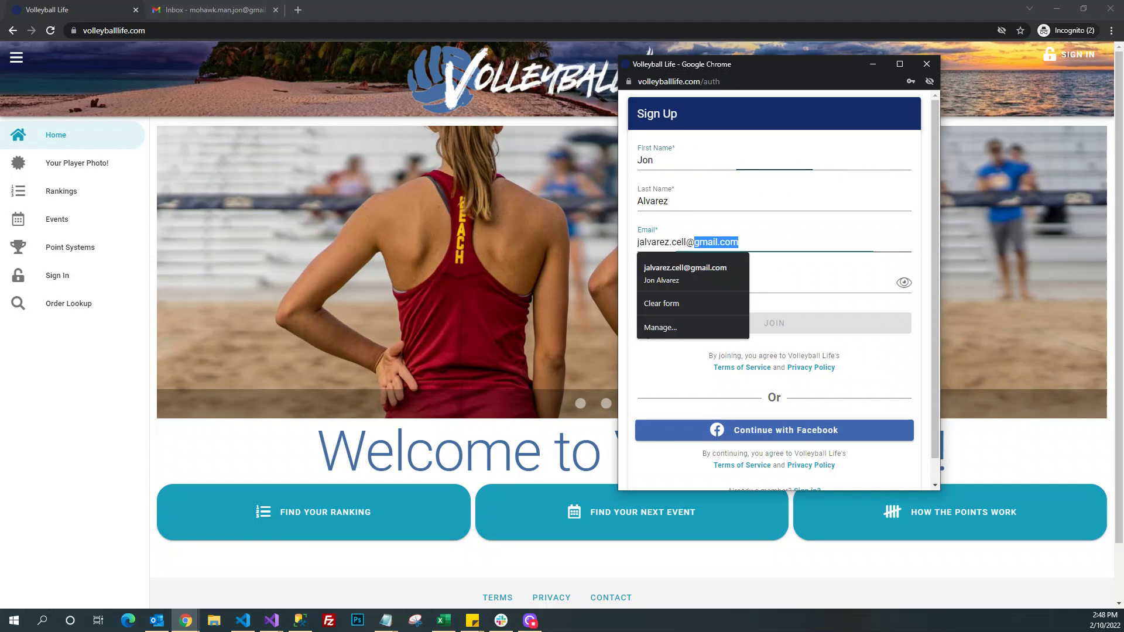
text(j)
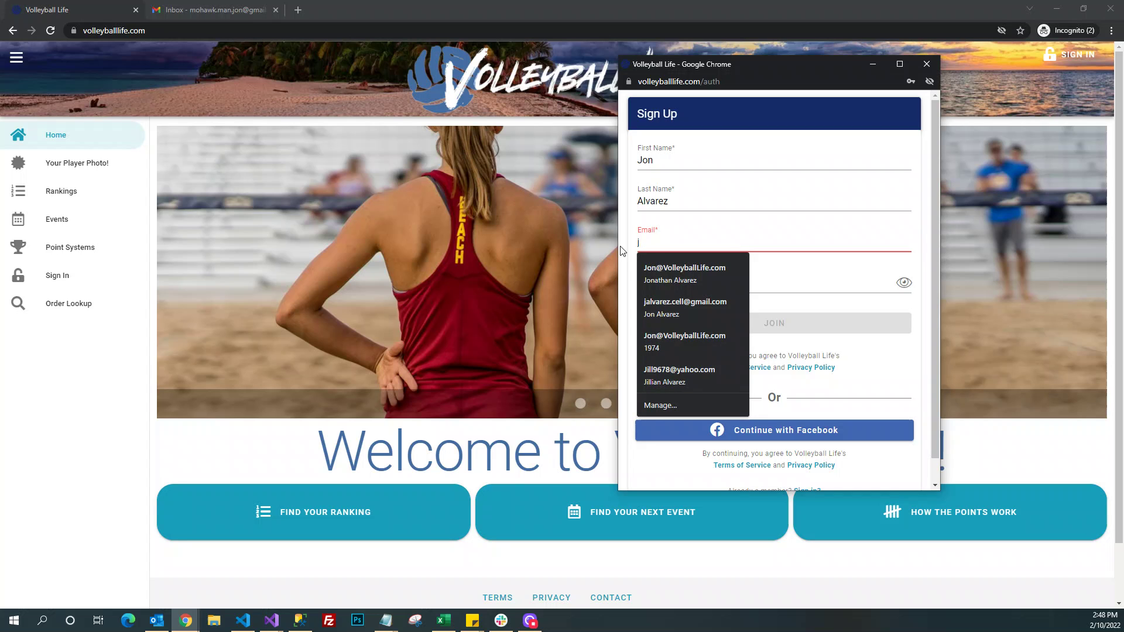
key(BackSpace)
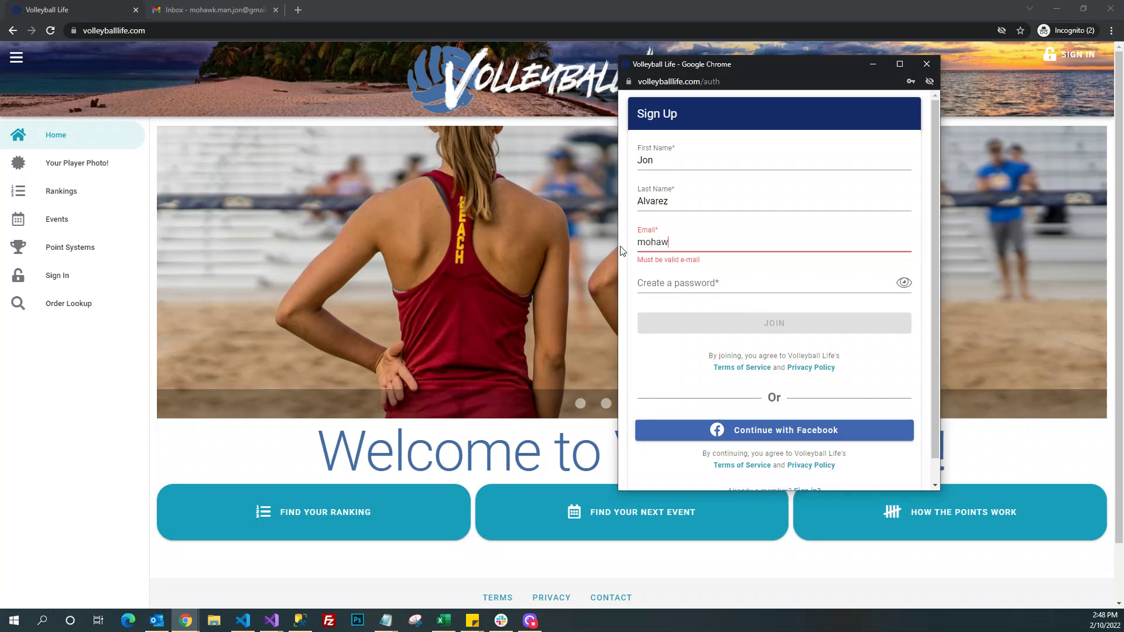
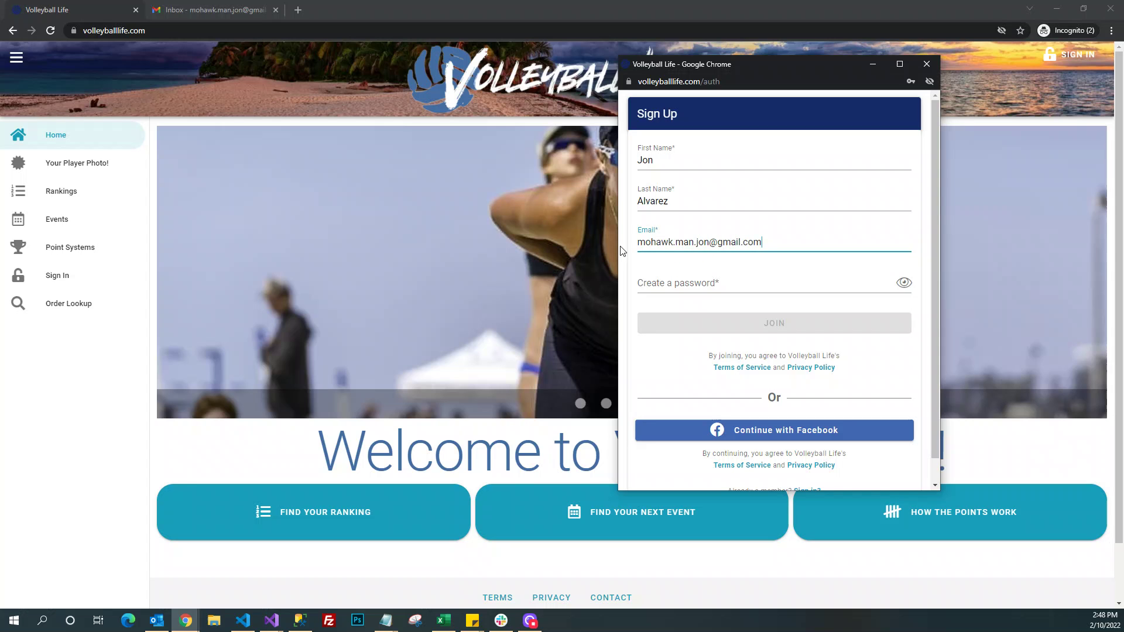
click(792, 286)
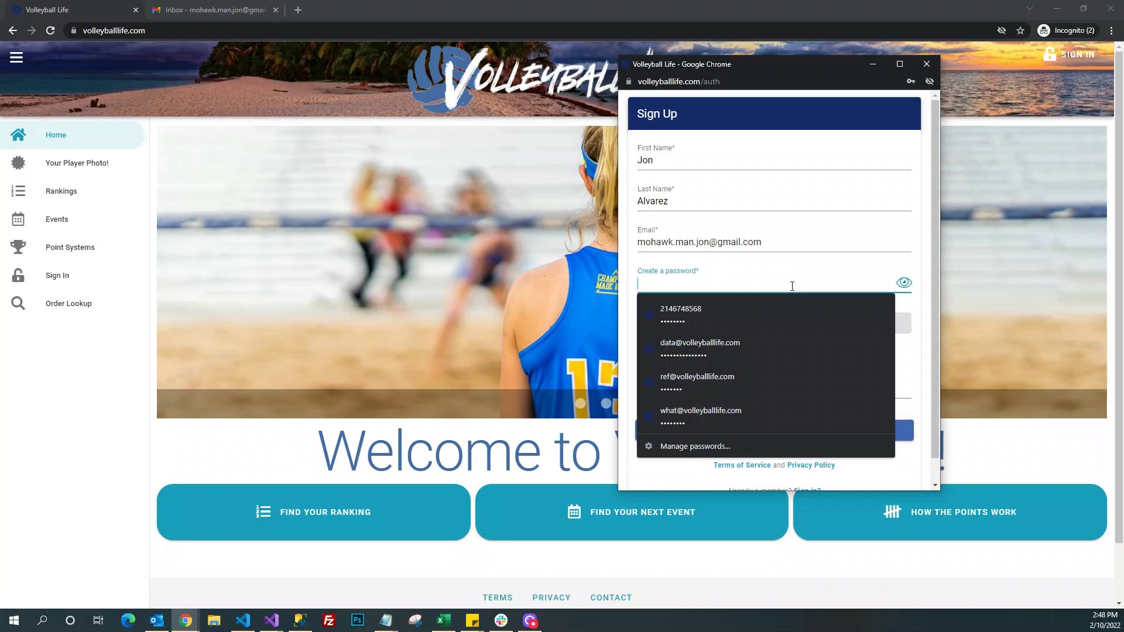
text(password)
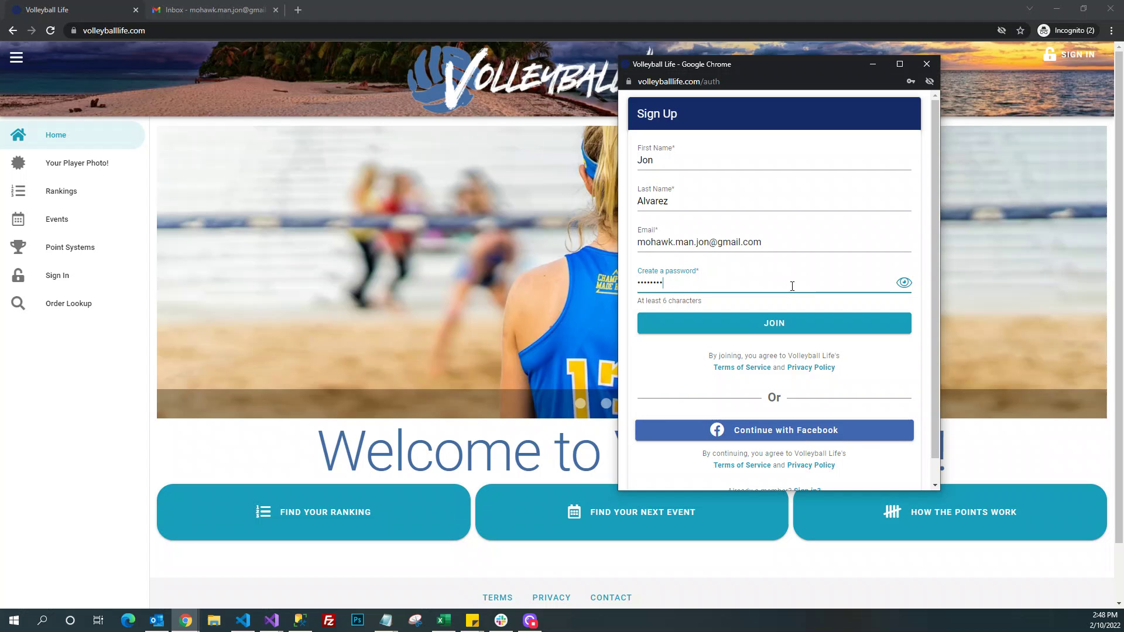
click(743, 324)
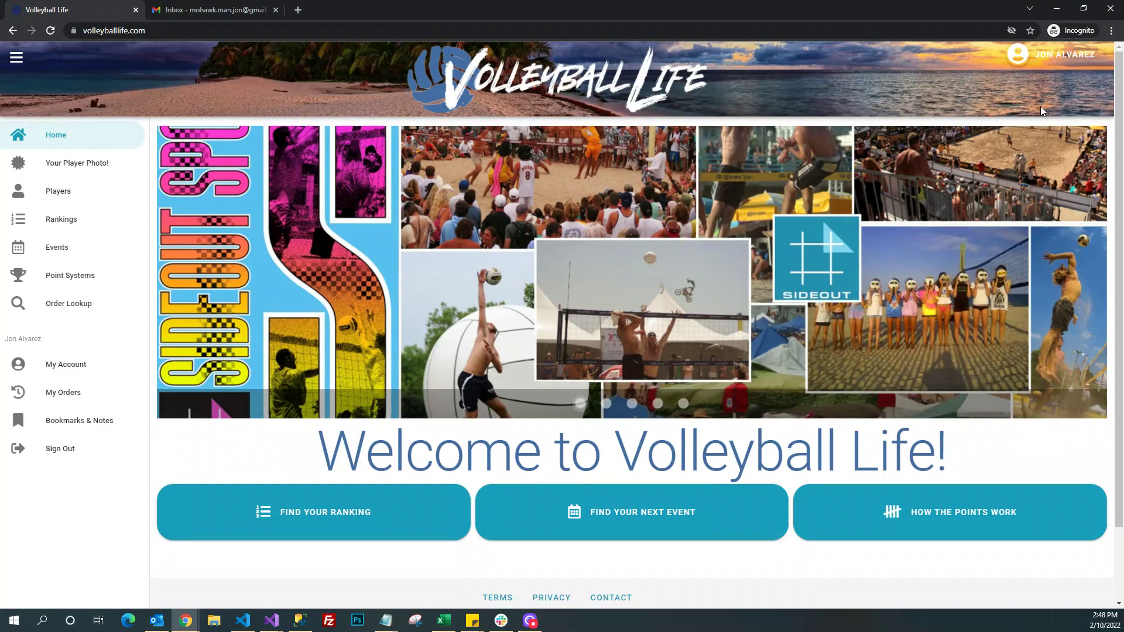
Open My Account to see the unverified-email warning, then view the Gmail inbox.
click(1058, 58)
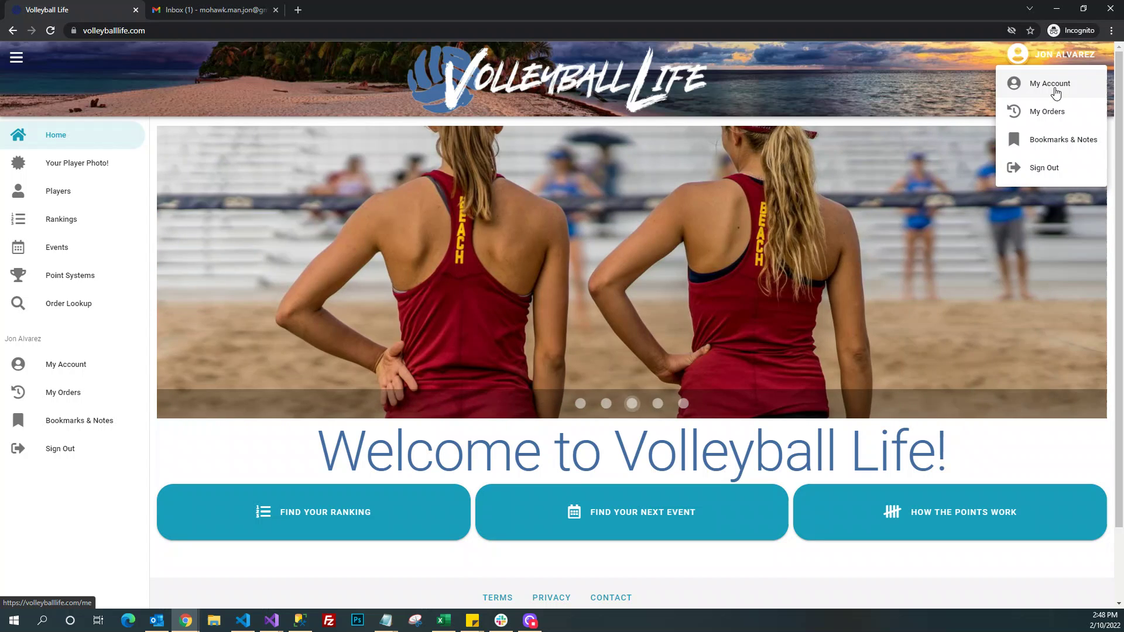
click(1055, 92)
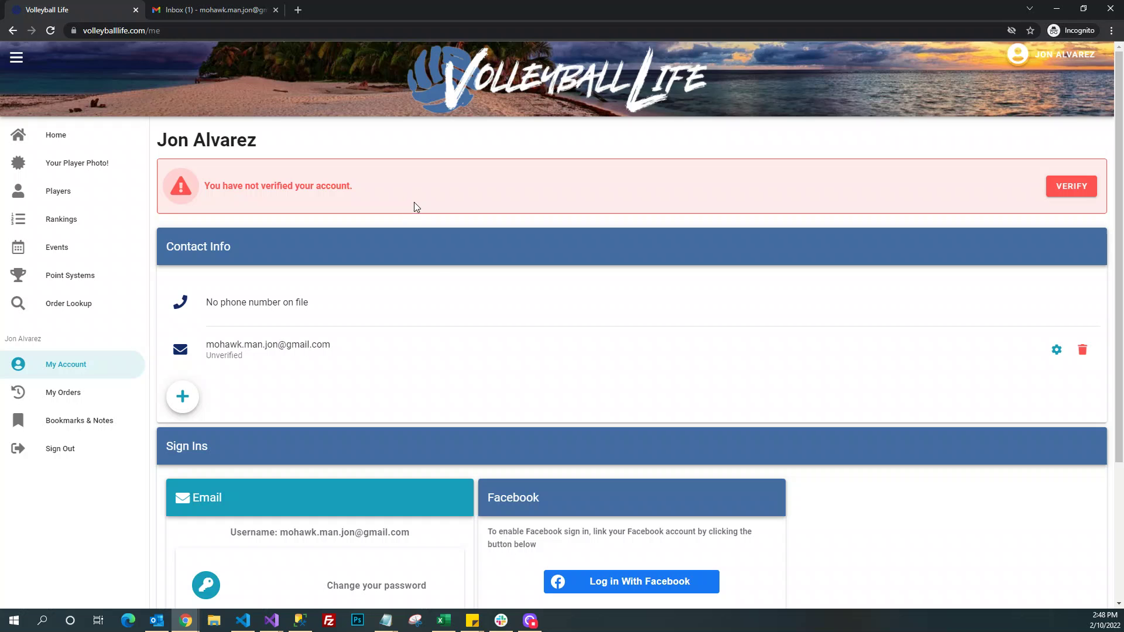
click(211, 9)
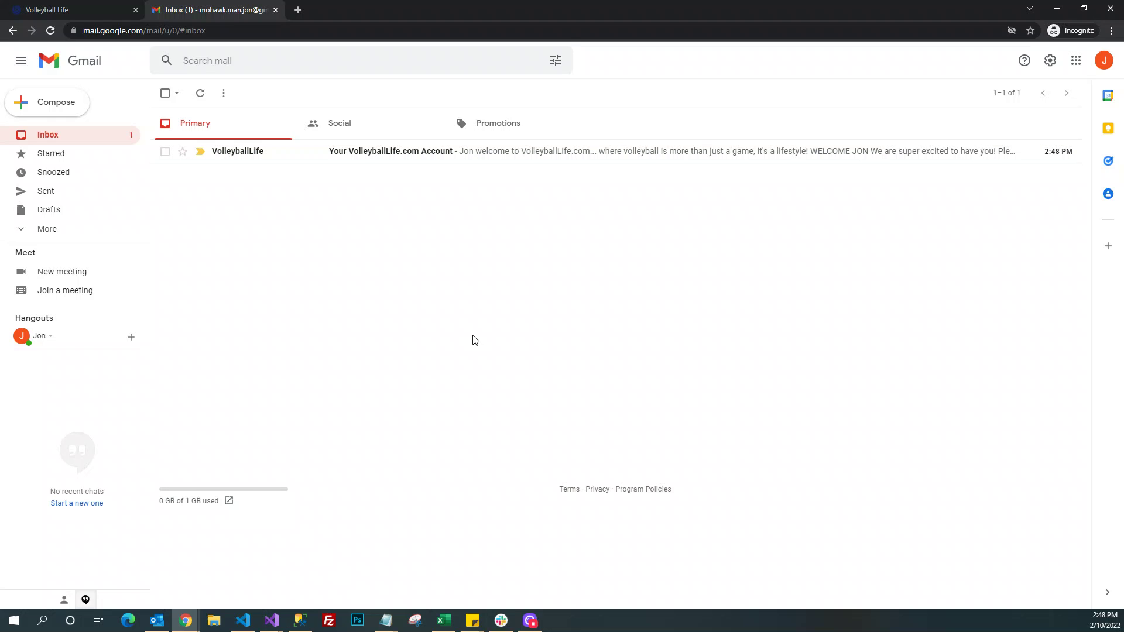
Check the VolleyballLife welcome email and Gmail's Promotions and Primary categories.
click(238, 152)
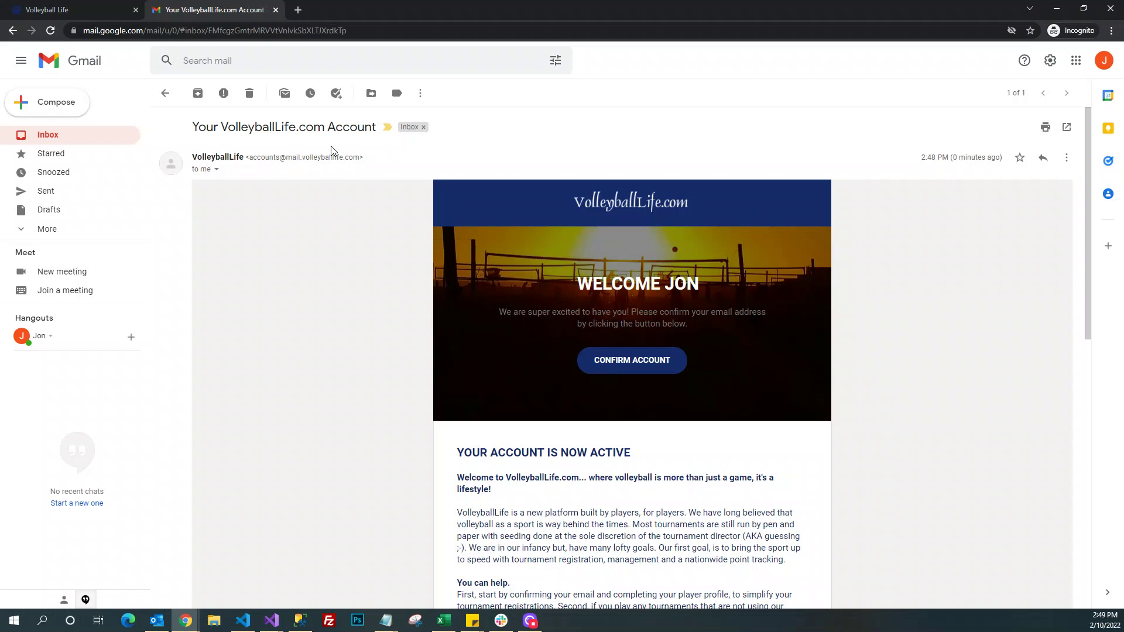
click(48, 137)
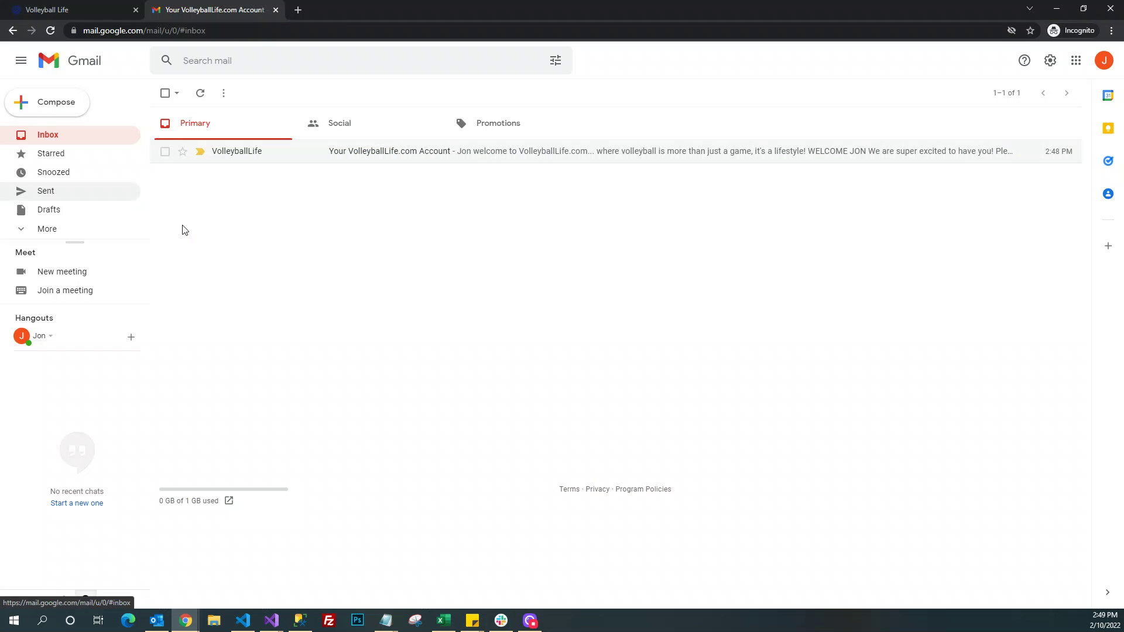
click(486, 130)
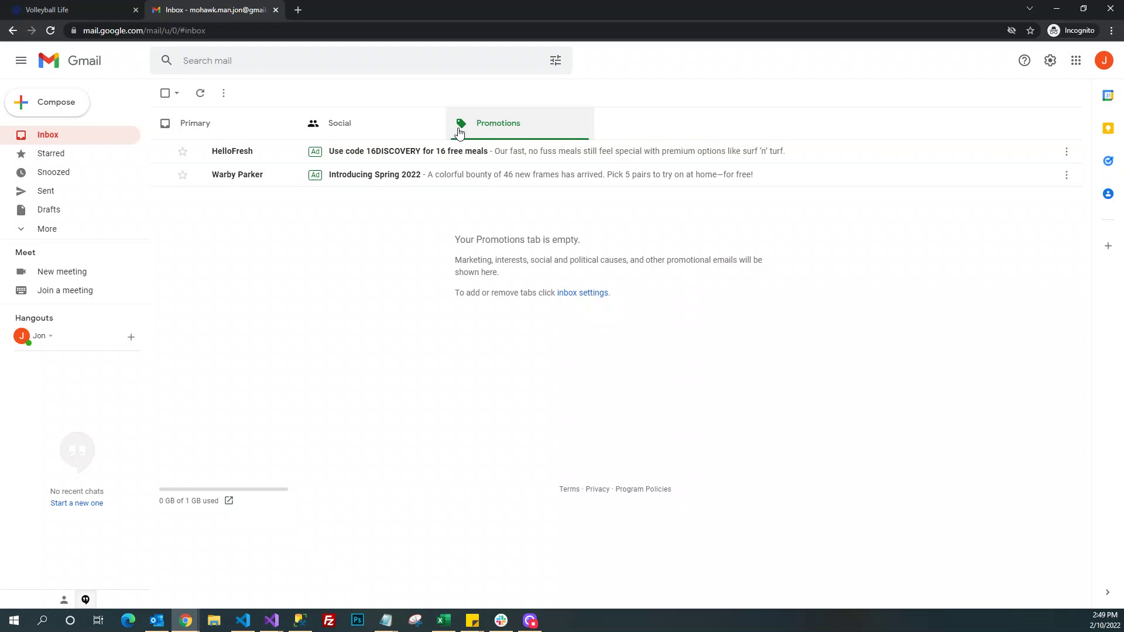
click(188, 130)
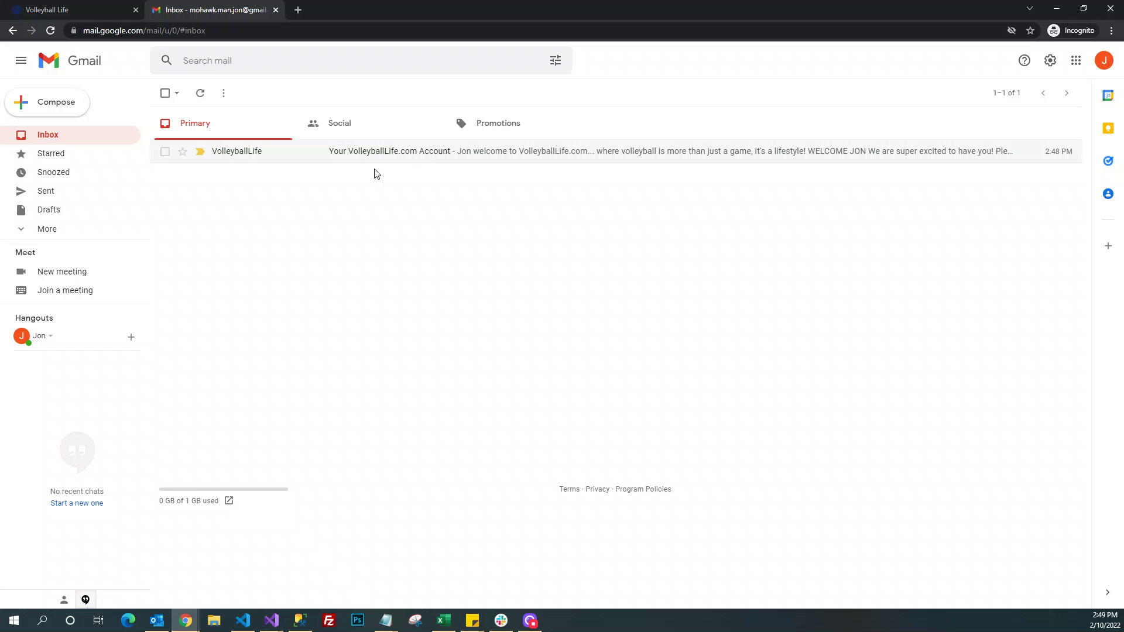
right_click(430, 153)
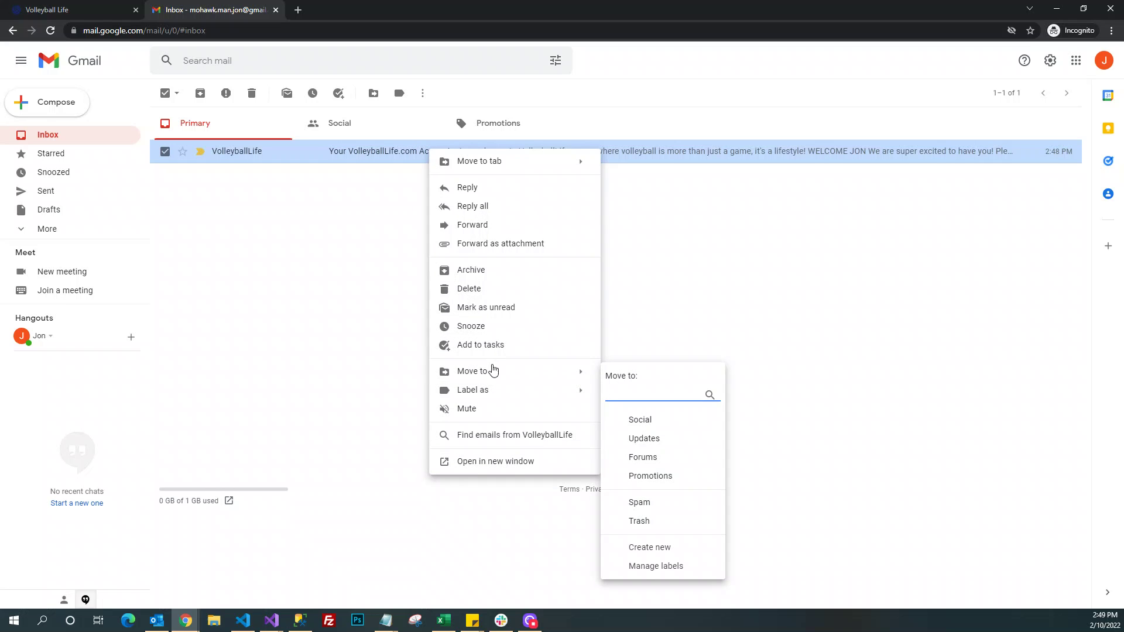
mouse_move(493, 391)
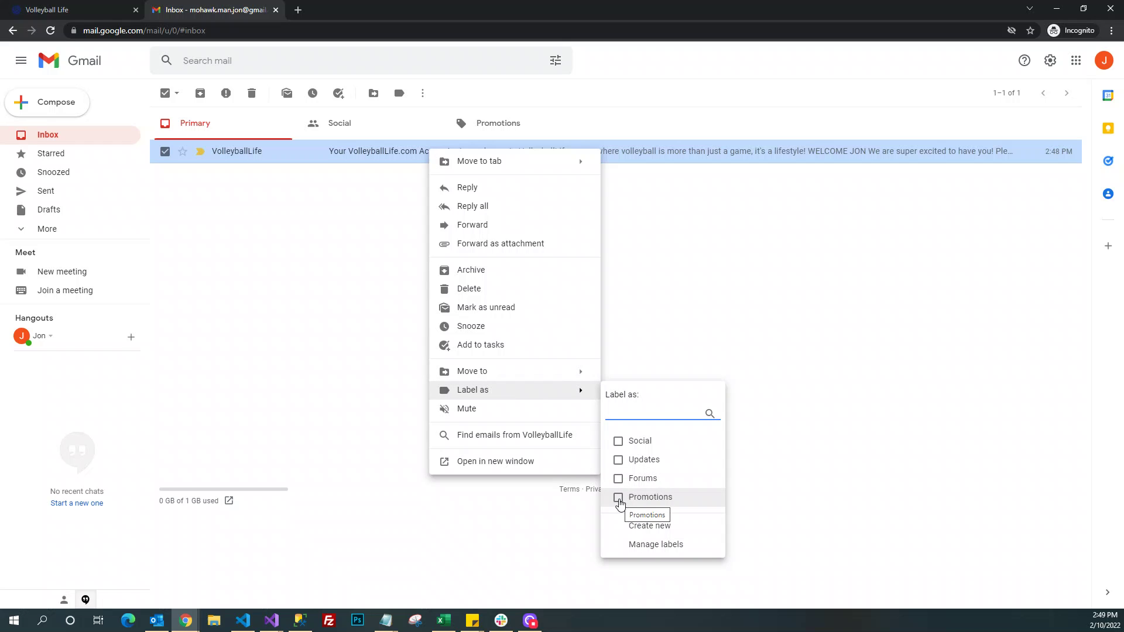
click(252, 218)
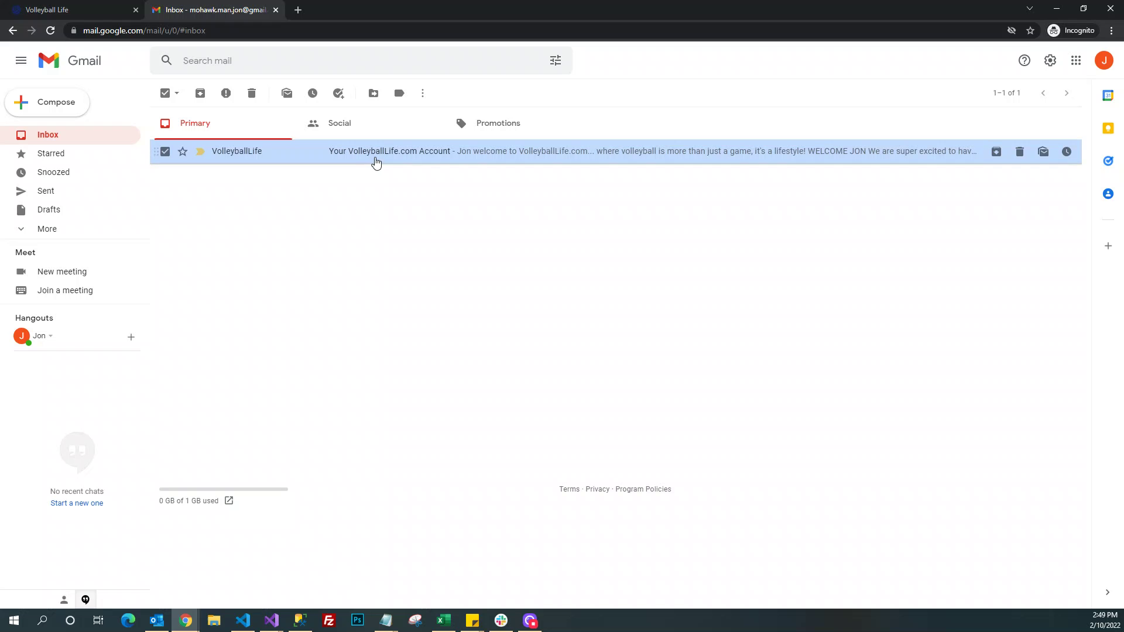
Start account verification, try the mobile-phone option, then return to the email-or-phone choices.
click(67, 7)
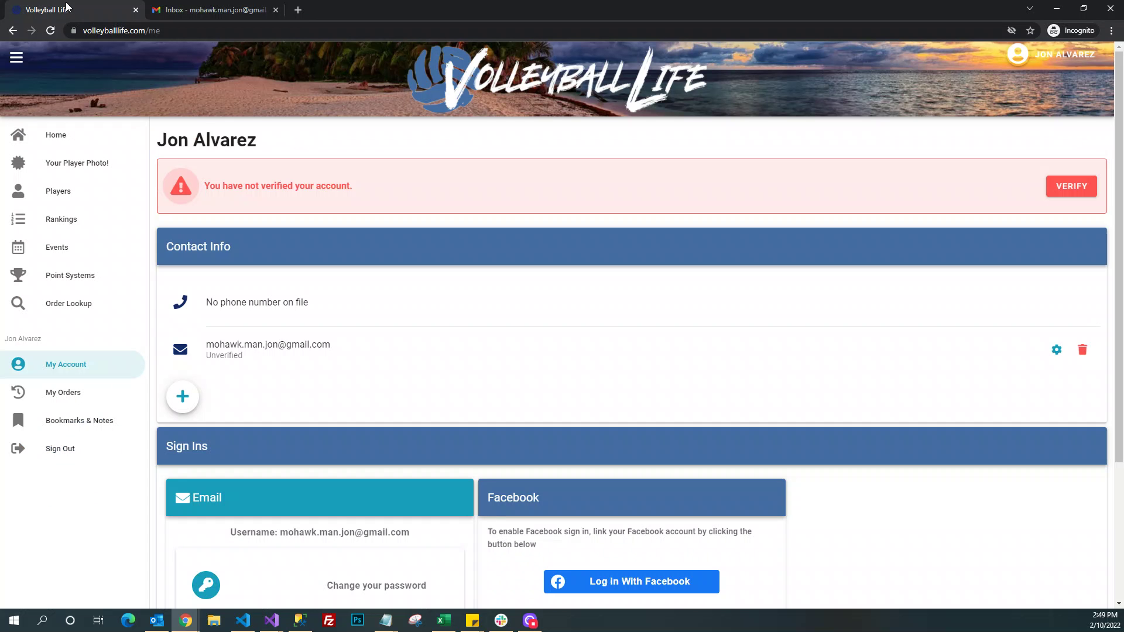
click(1072, 186)
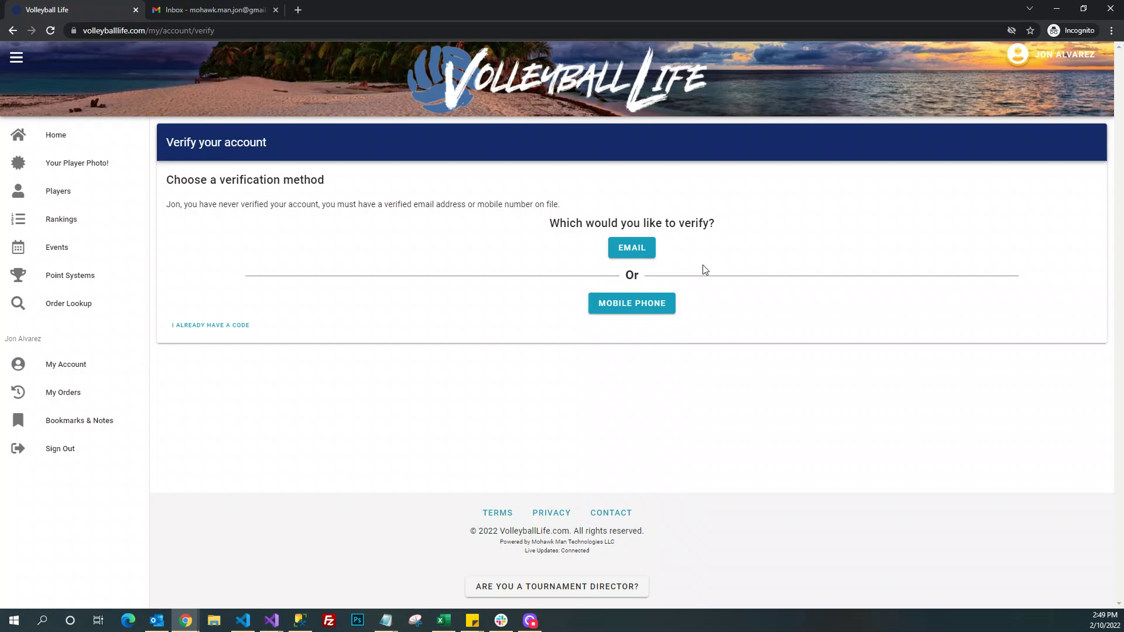
click(621, 305)
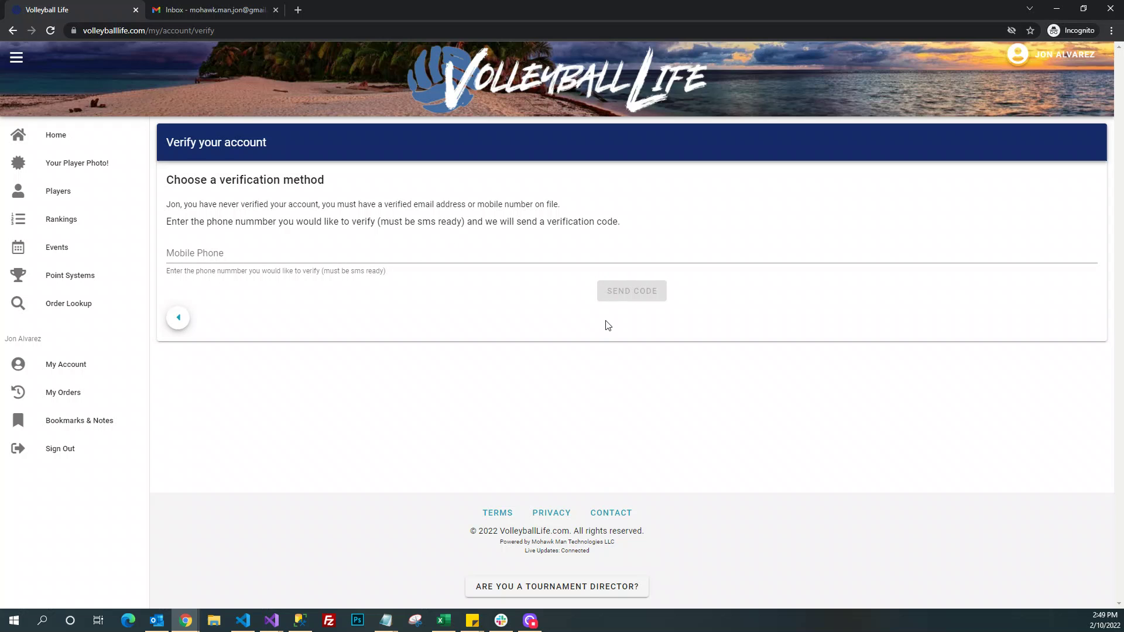
click(179, 319)
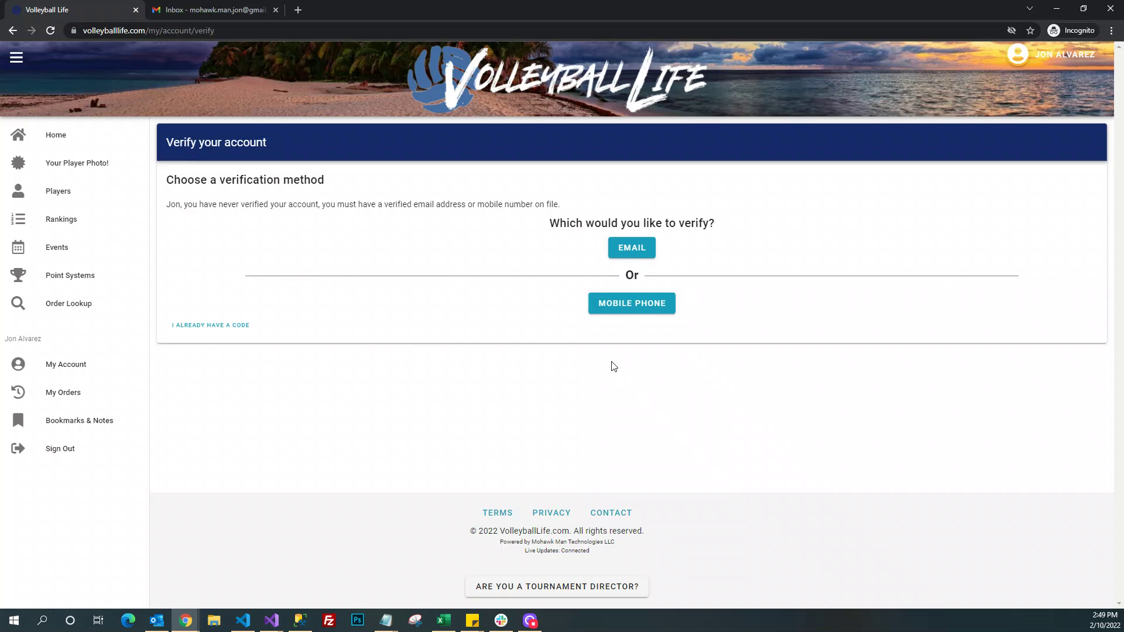
click(188, 10)
Open the VolleyballLife welcome email and use its CONFIRM ACCOUNT link.
click(670, 150)
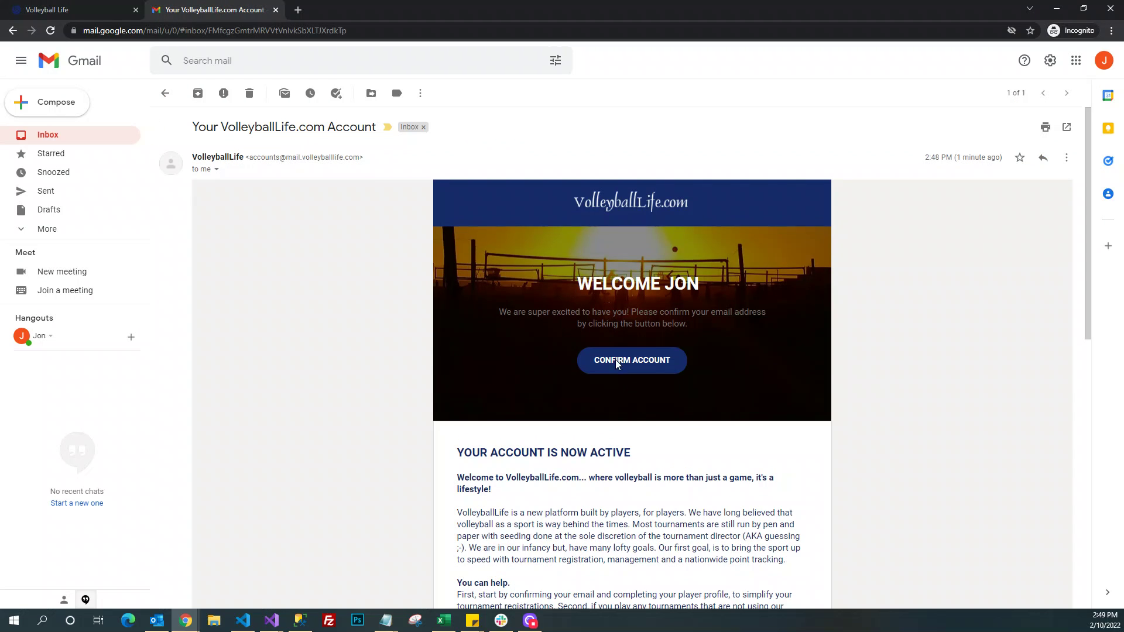
click(620, 360)
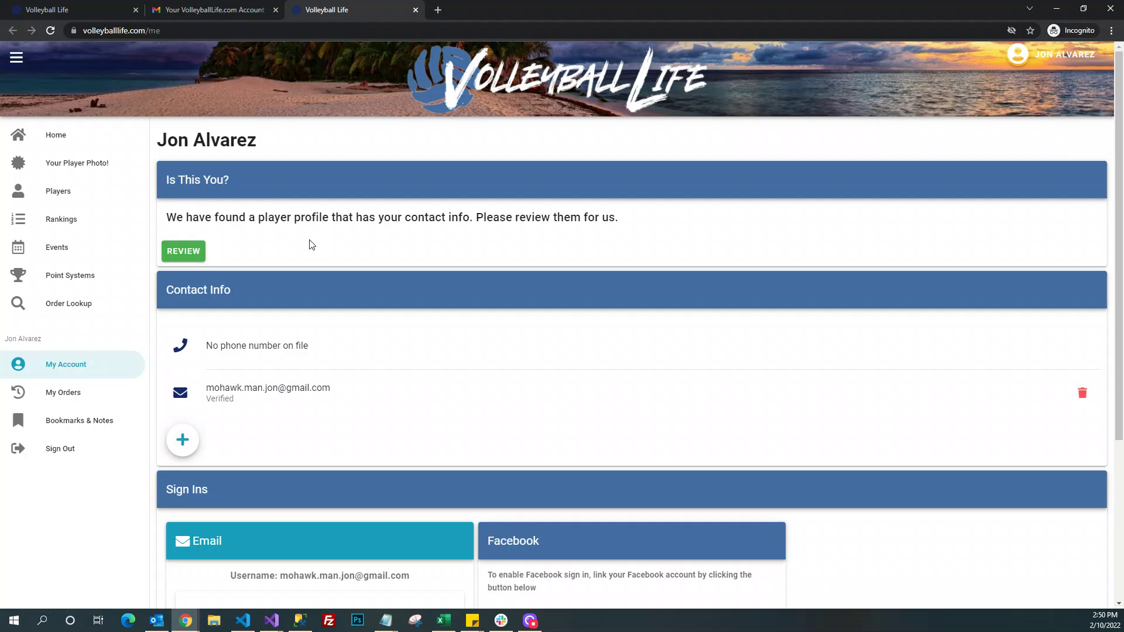
click(195, 255)
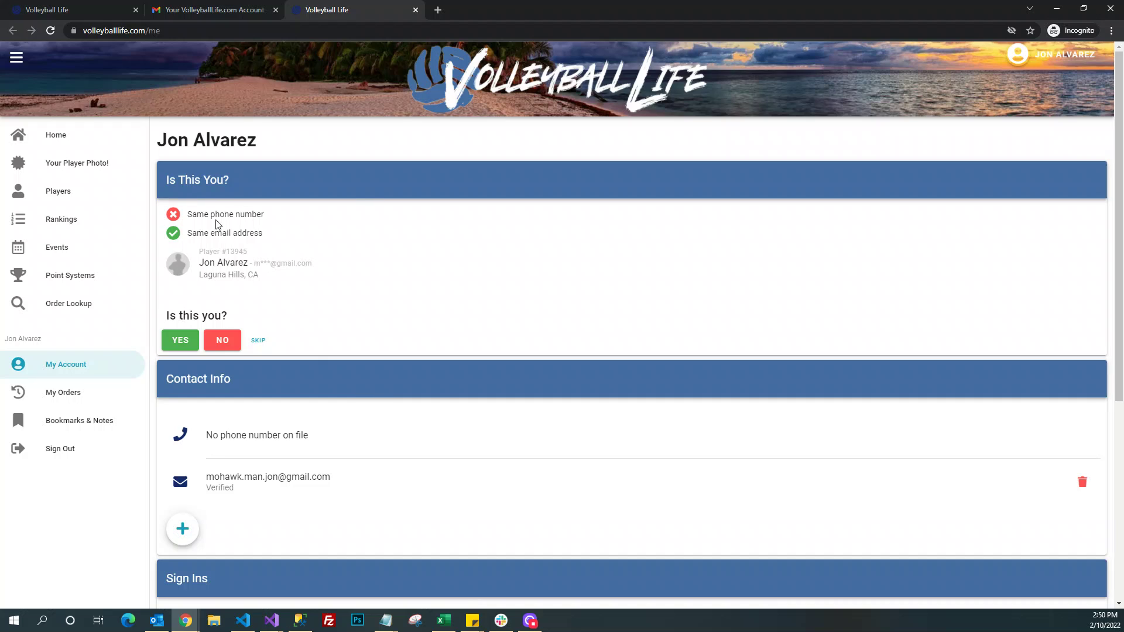
click(179, 342)
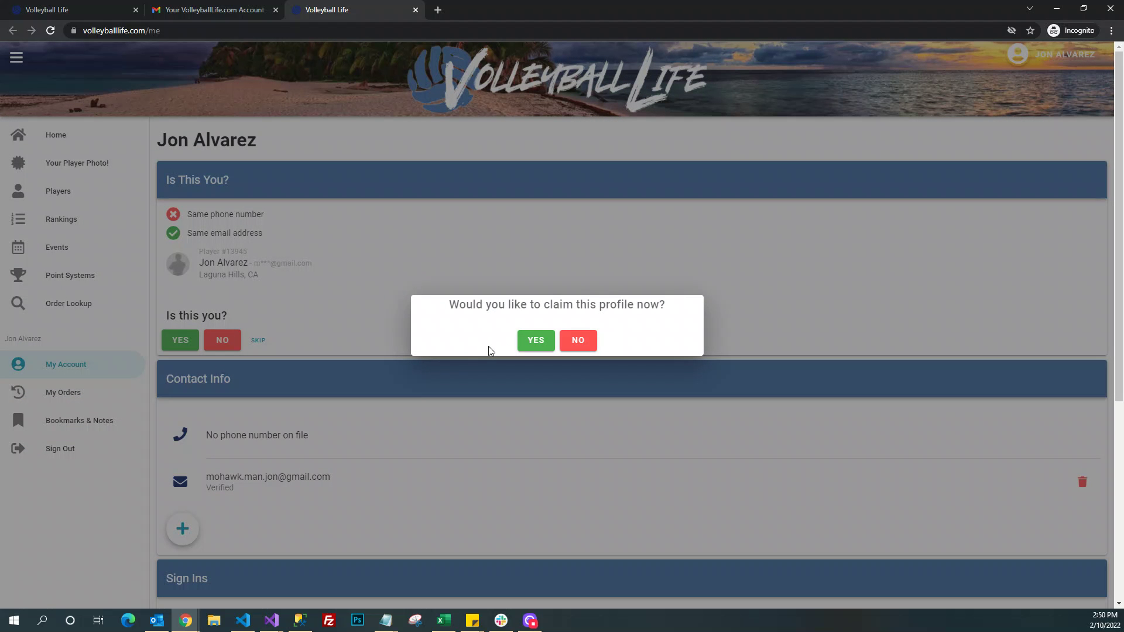
click(533, 343)
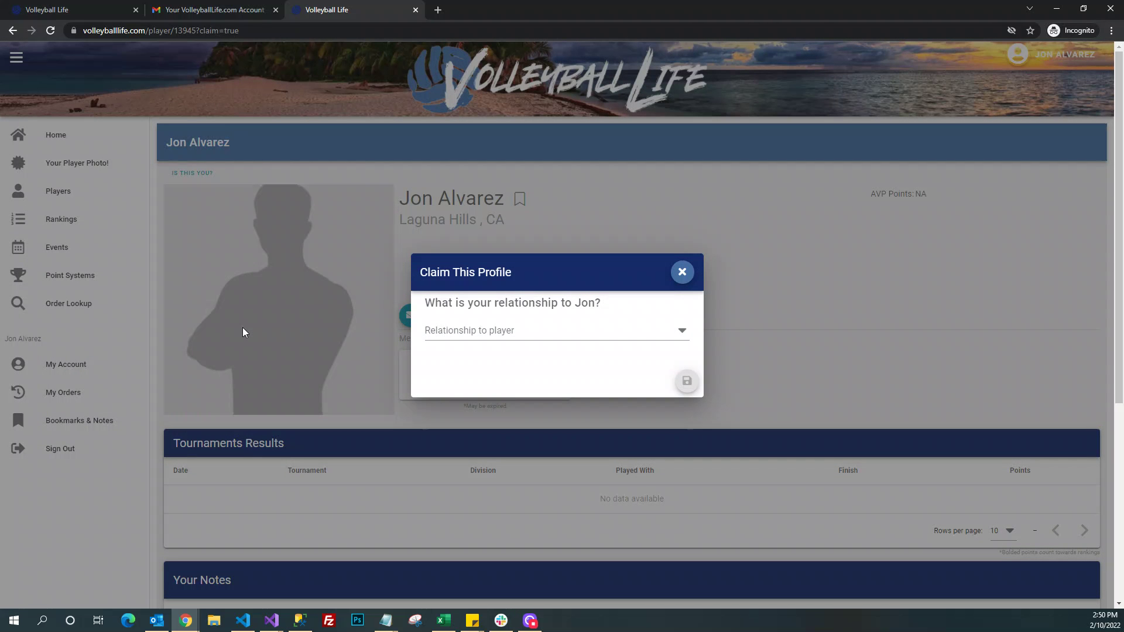
click(682, 273)
click(1076, 58)
click(1050, 84)
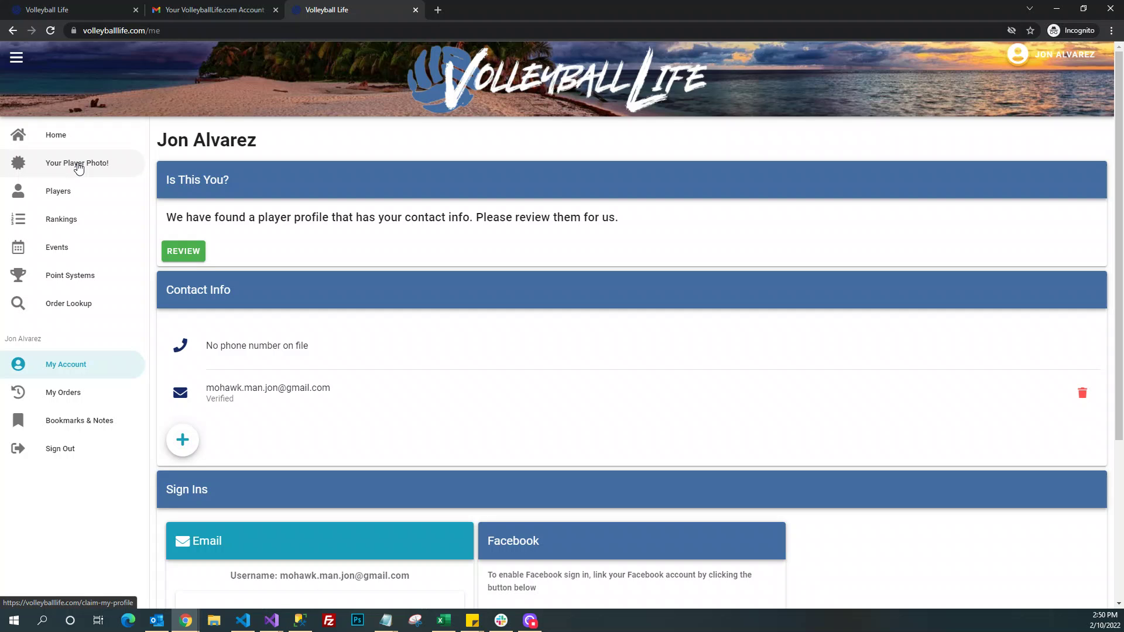
click(93, 170)
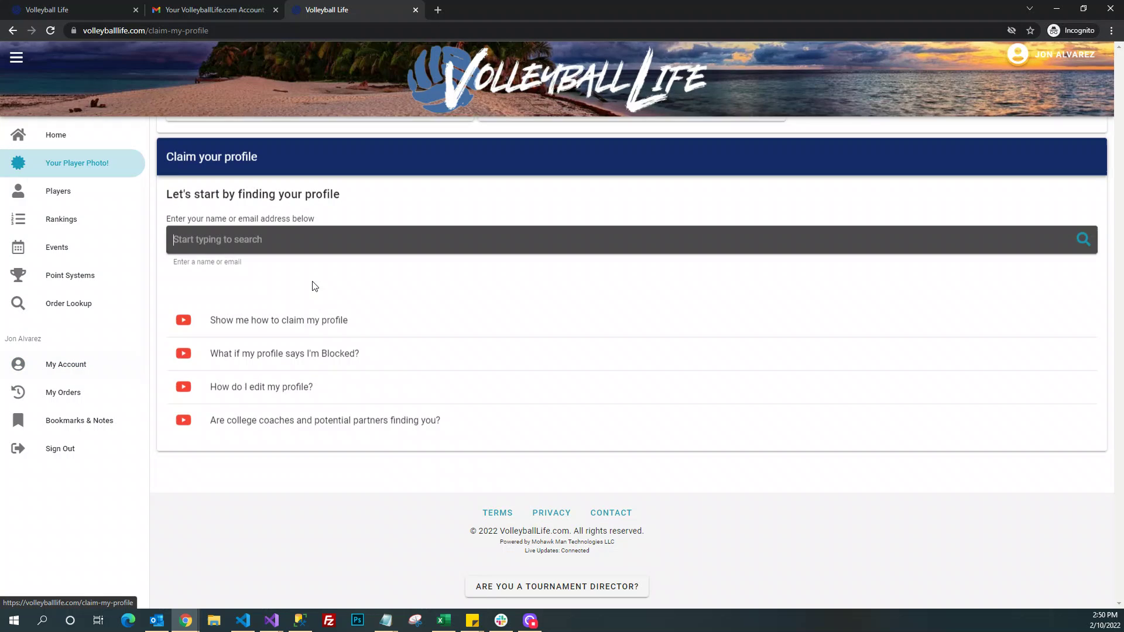
click(272, 222)
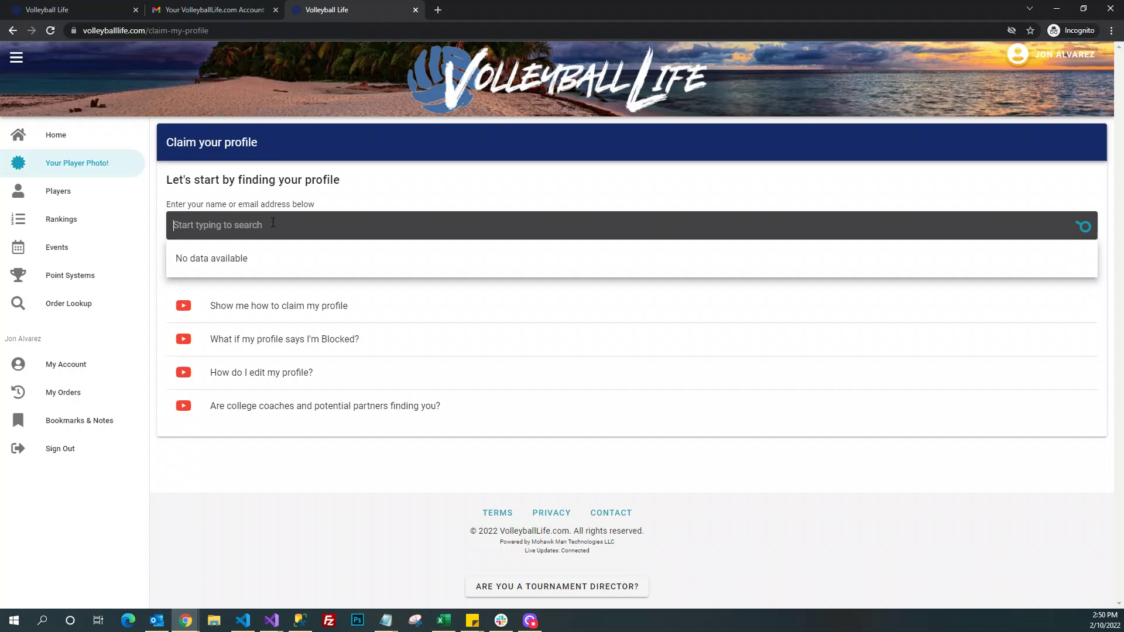
text(JOn alv)
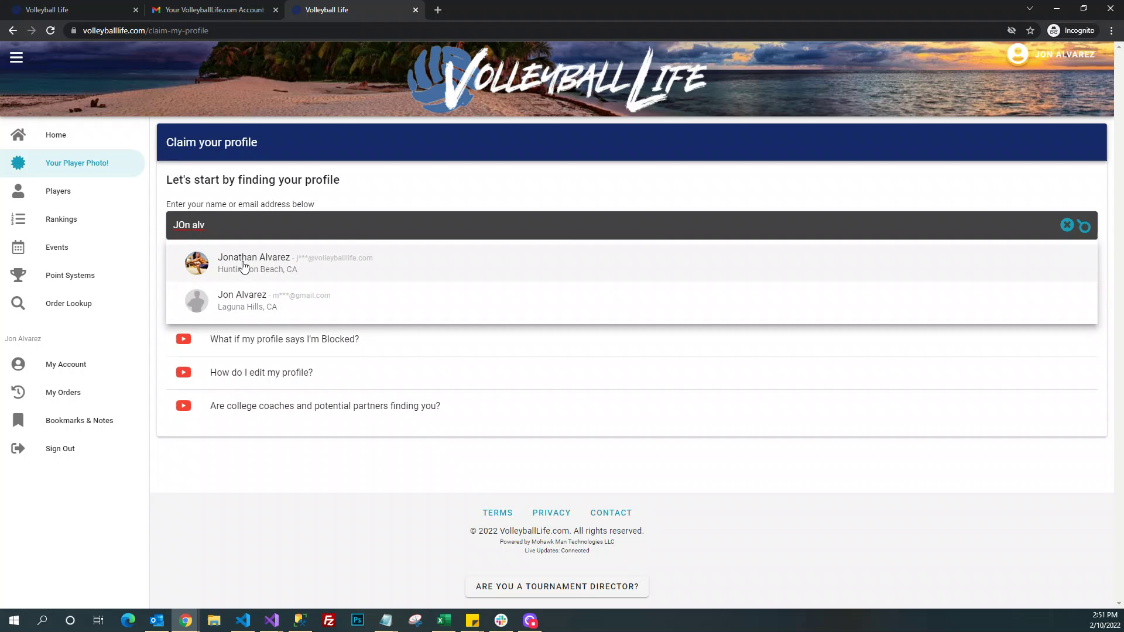
click(243, 307)
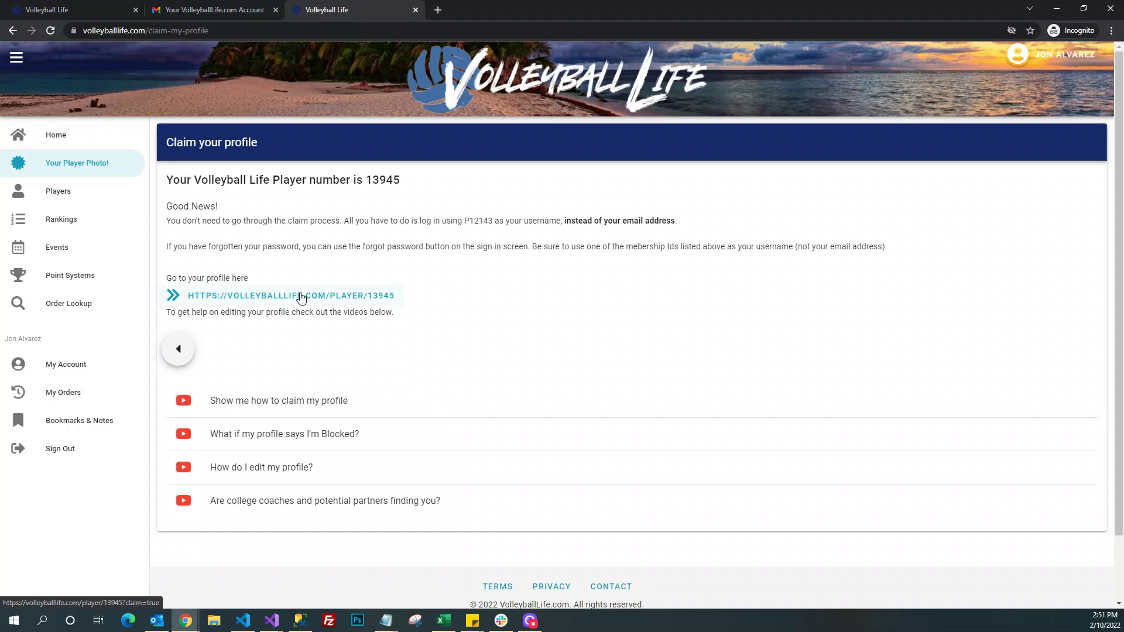
click(351, 301)
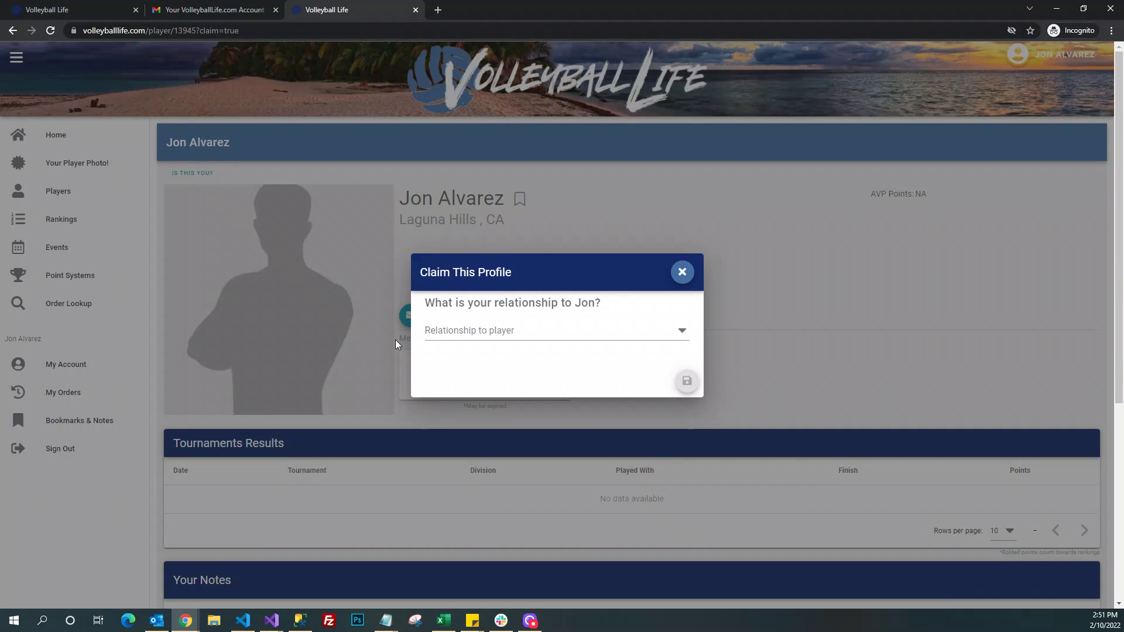
Set the relationship to 'I am the player', acknowledge the data-removal warning, and save.
click(495, 332)
click(478, 342)
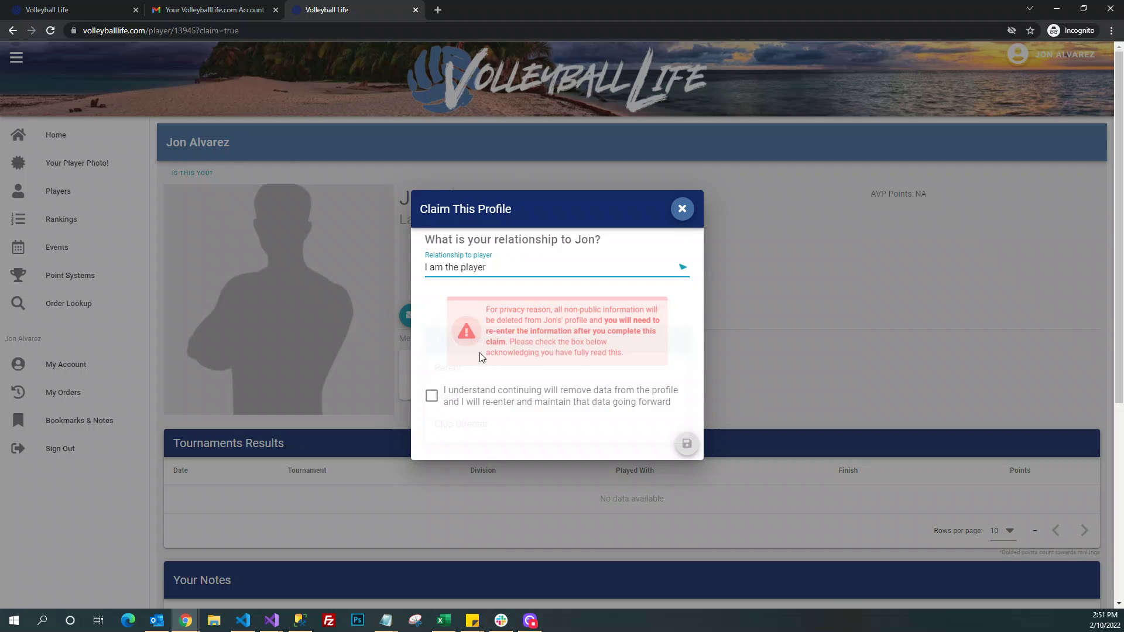
click(510, 267)
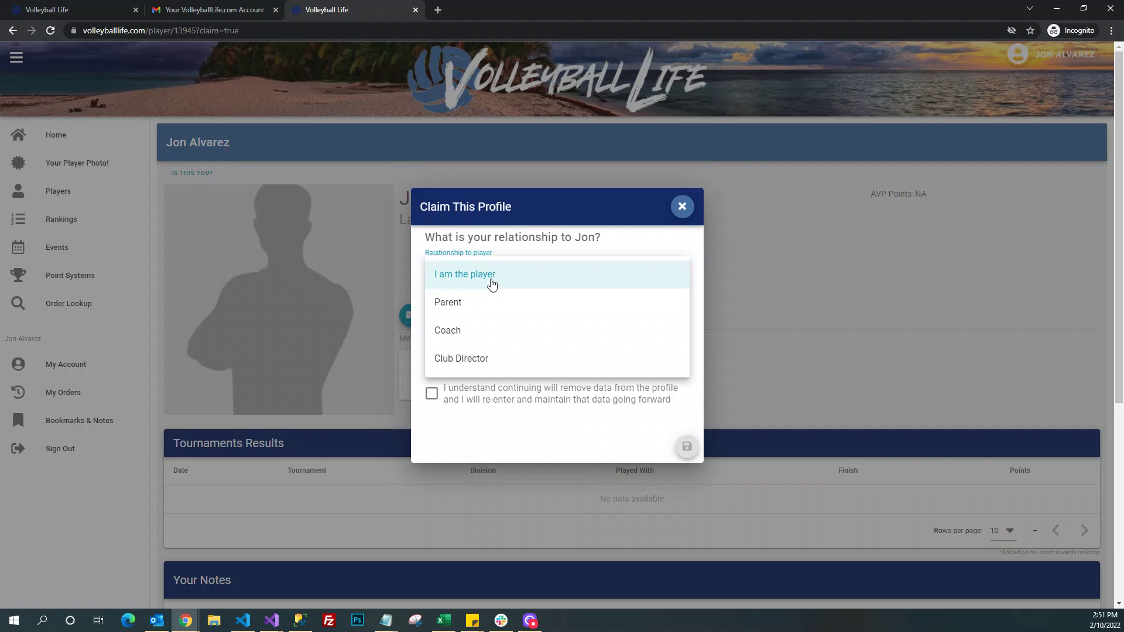
click(493, 284)
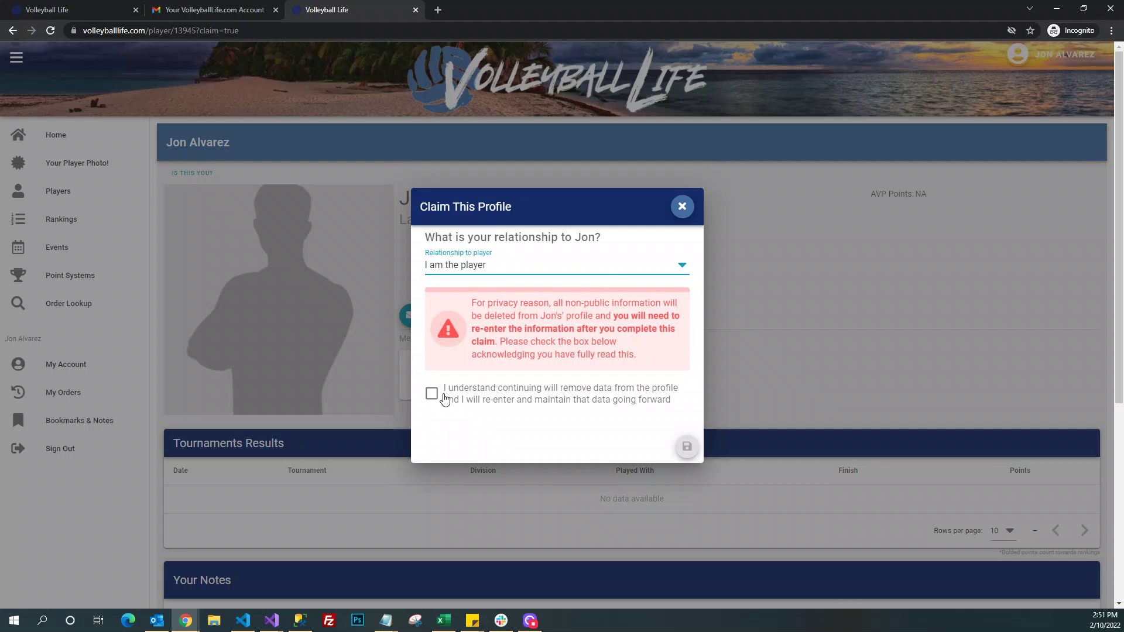
click(431, 394)
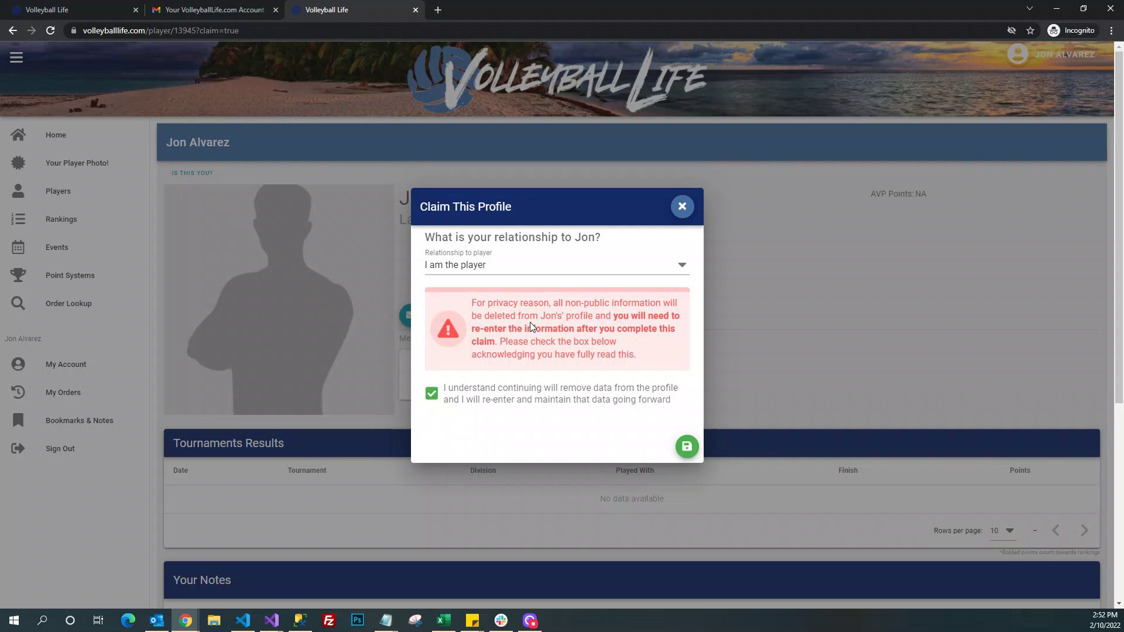
click(688, 448)
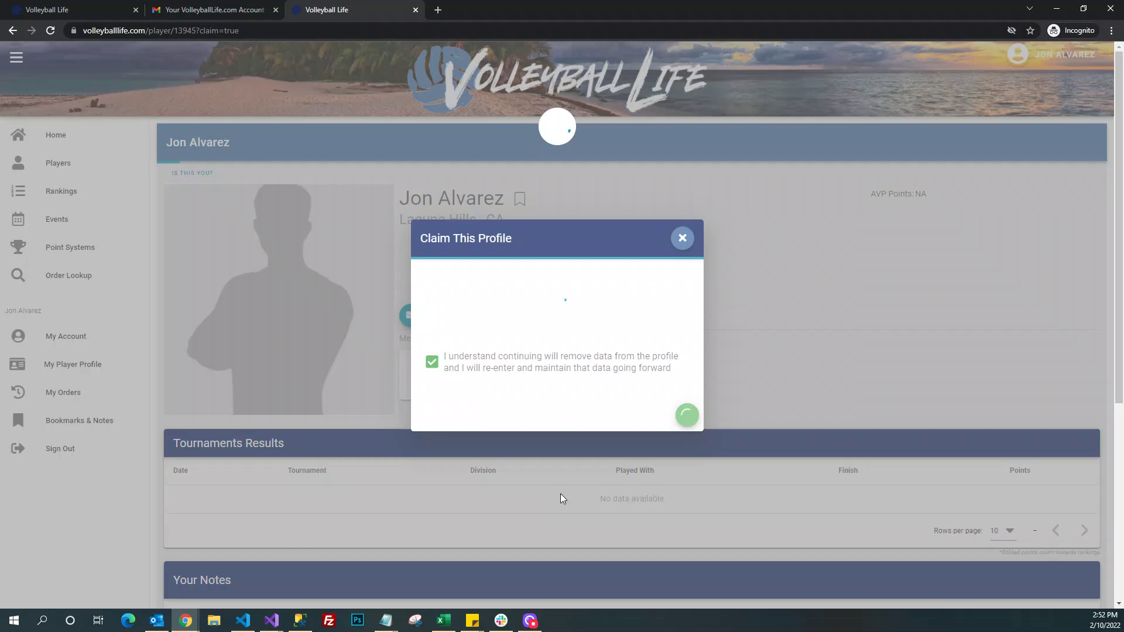